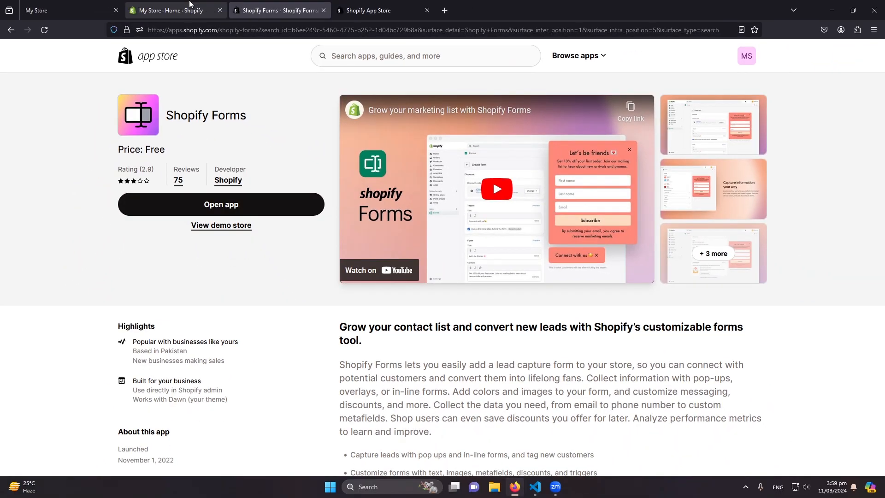
# Switch to the store's Shopify admin and open the installed Forms app
pyautogui.click(189, 3)
pyautogui.click(831, 113)
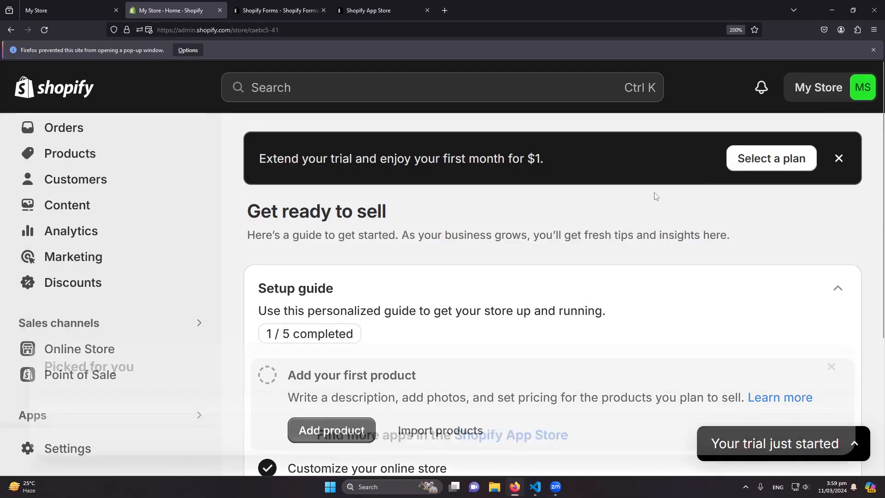
pyautogui.scroll(-3, 369, 277)
pyautogui.click(48, 395)
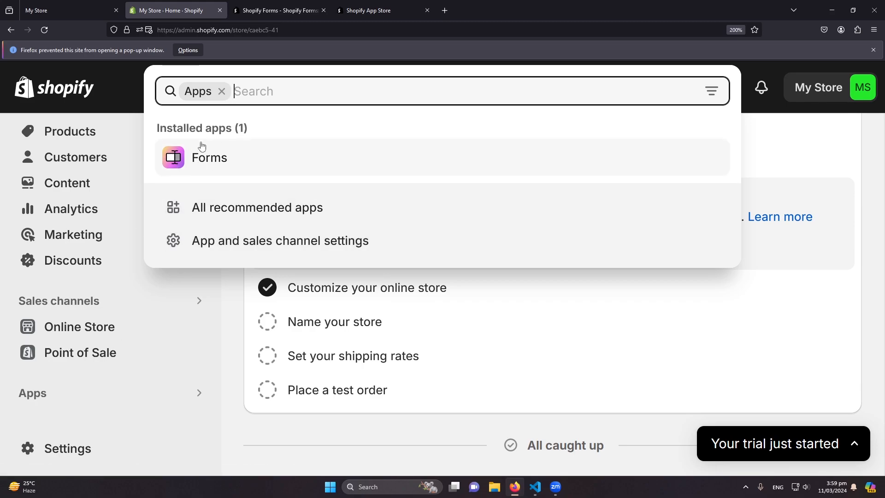
pyautogui.click(198, 158)
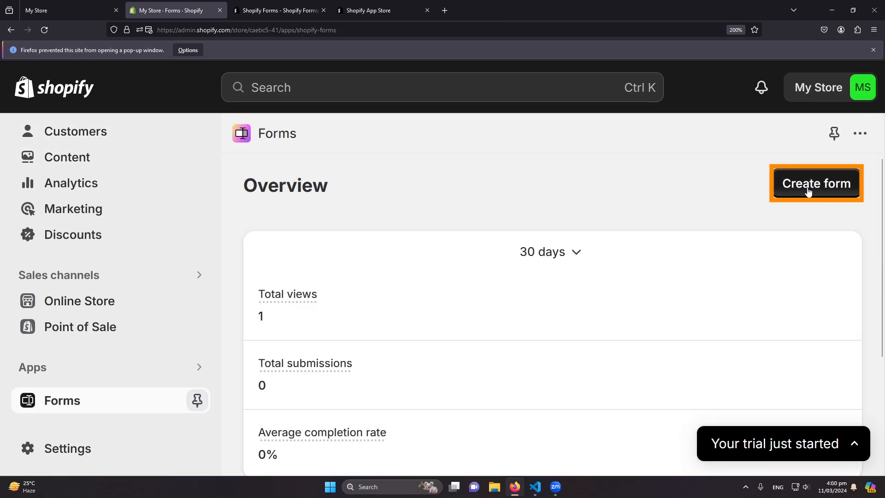
# Create a new popup form named "Finegap Discount"
pyautogui.click(808, 186)
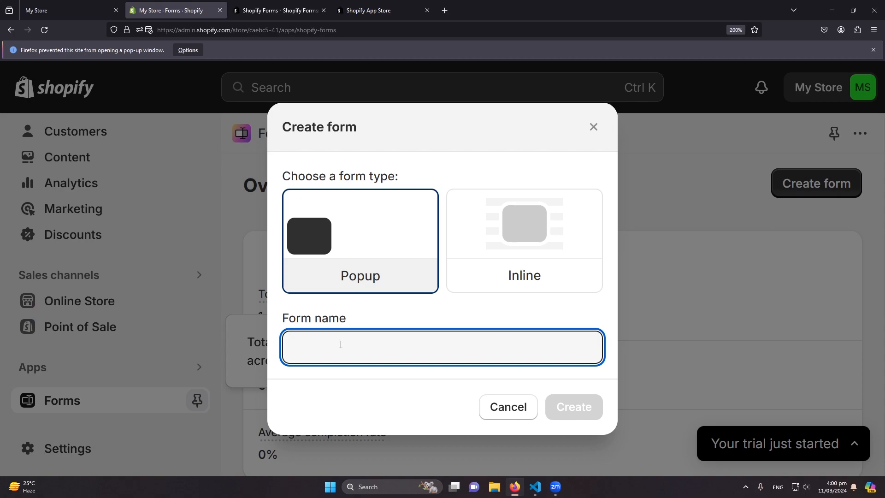
pyautogui.write('Finegap Disc')
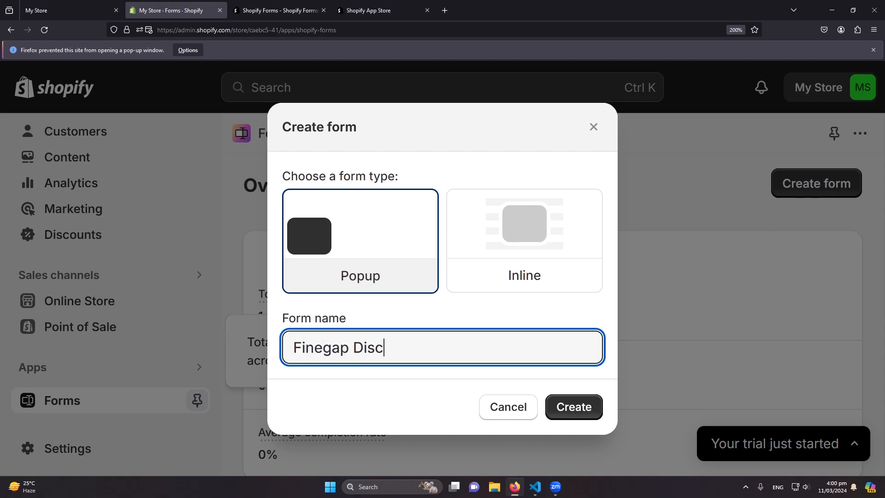
pyautogui.write('ount')
pyautogui.click(571, 409)
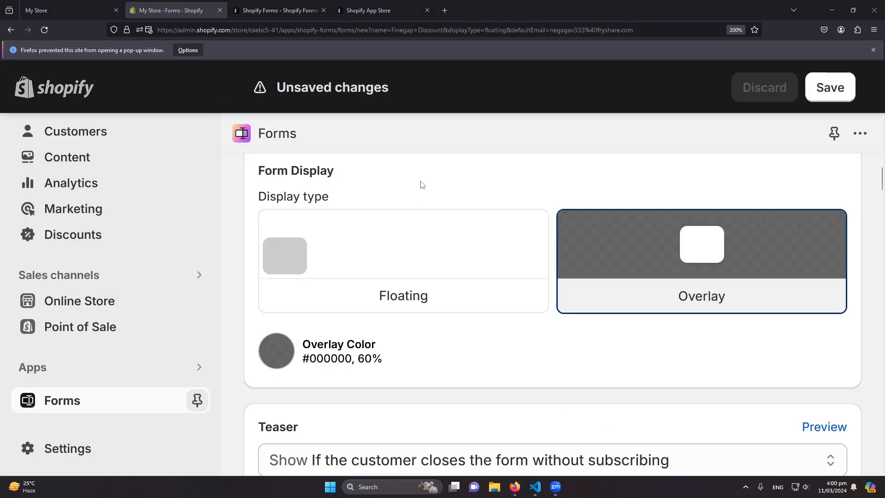
# Examine the new form's display type, overlay color, and the teaser's visibility, position and title settings
pyautogui.scroll(2, 424, 186)
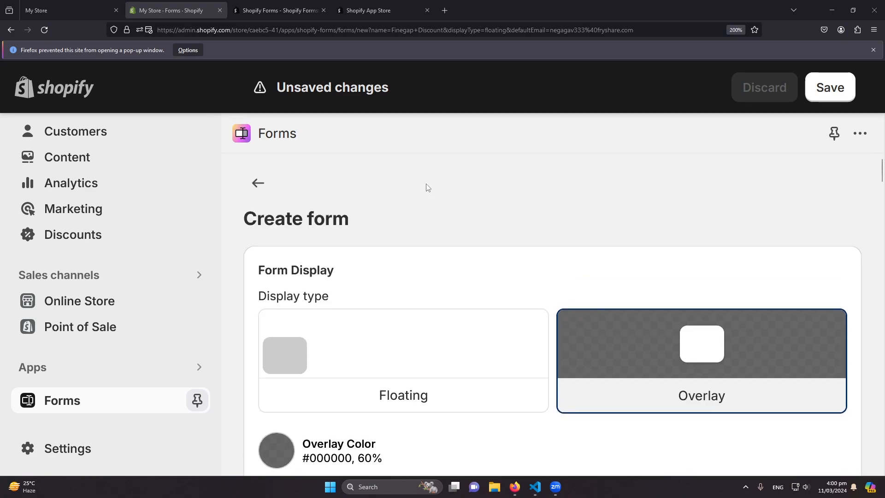
pyautogui.scroll(-3, 440, 206)
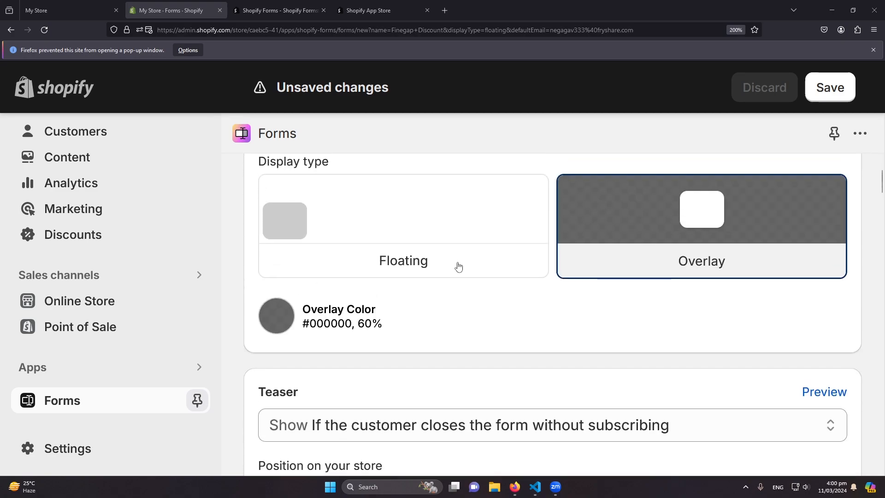
pyautogui.scroll(1, 456, 258)
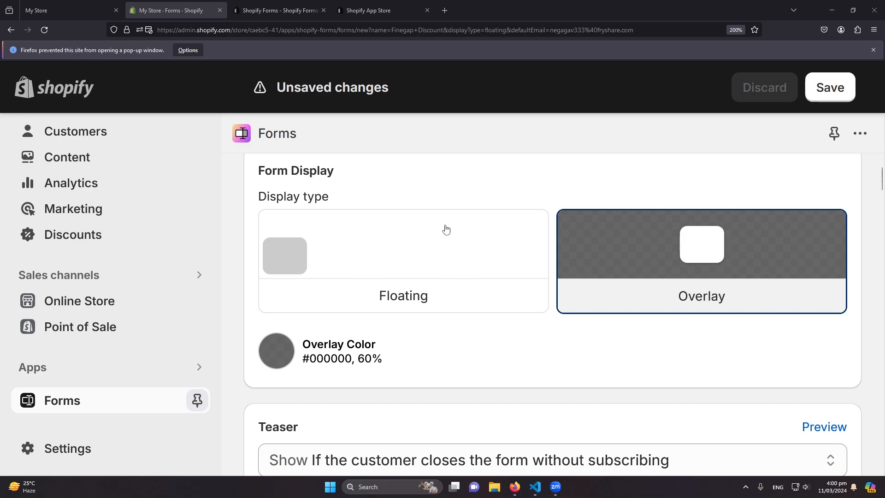
pyautogui.scroll(-2, 447, 229)
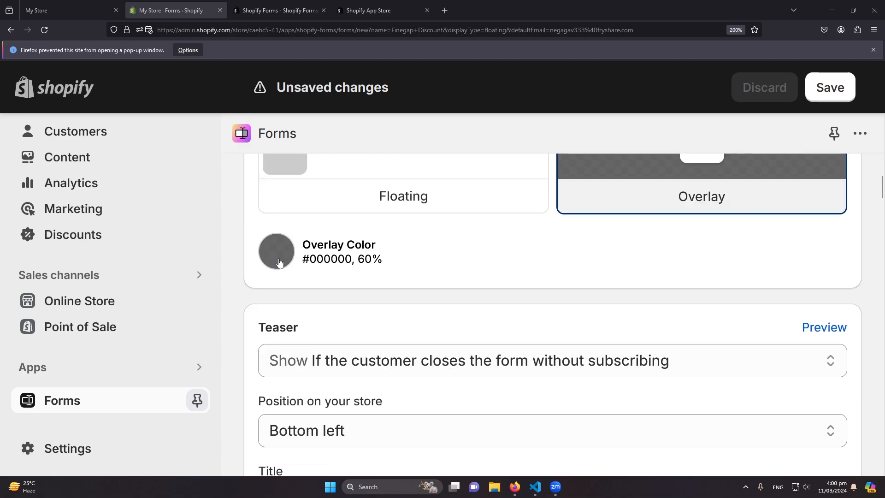
pyautogui.scroll(-2, 276, 258)
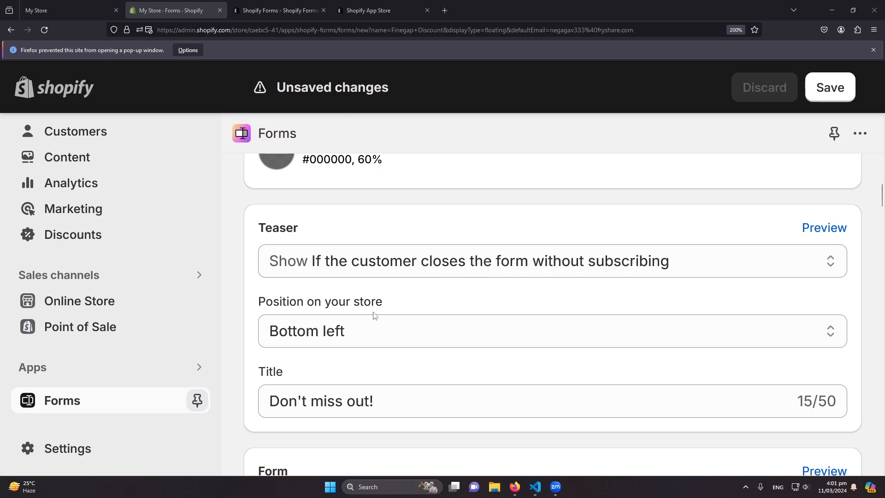
pyautogui.click(316, 332)
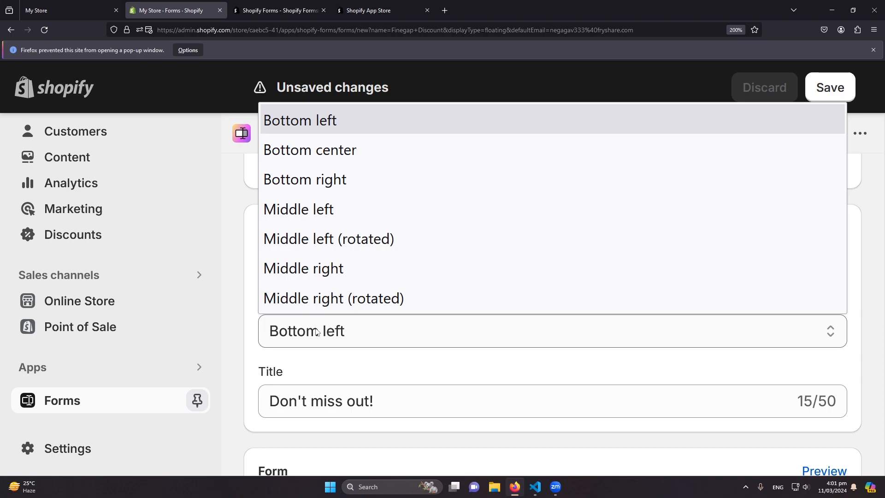
pyautogui.click(316, 332)
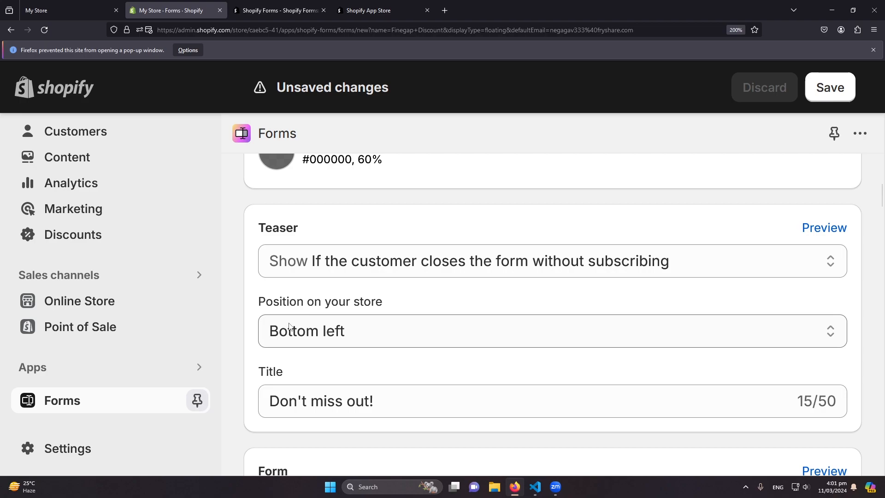
pyautogui.scroll(-3, 336, 206)
pyautogui.click(336, 206)
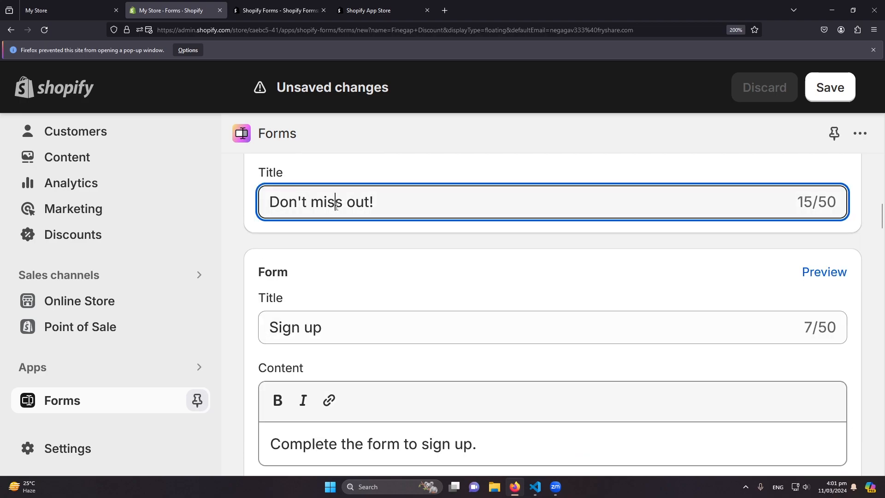
pyautogui.click(389, 213)
pyautogui.scroll(-2, 376, 227)
# Extend the form's title to read "Sign up To Get 10Percent"
pyautogui.doubleClick(332, 226)
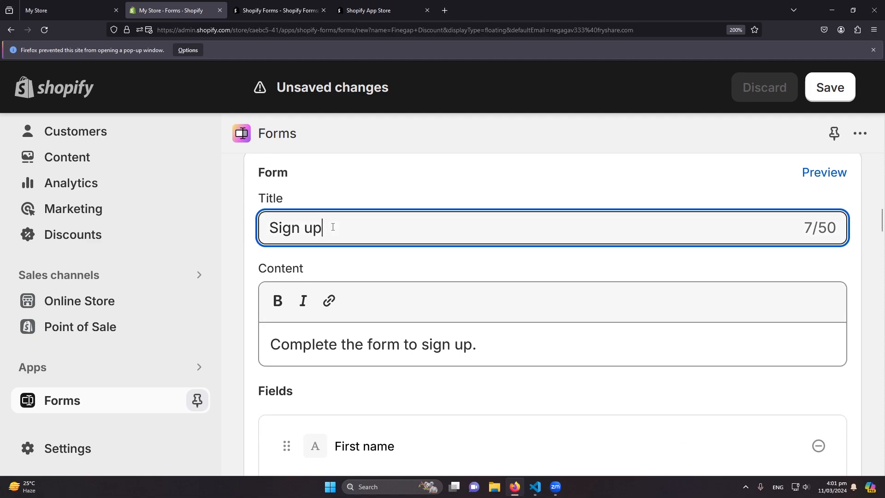
pyautogui.click(332, 226)
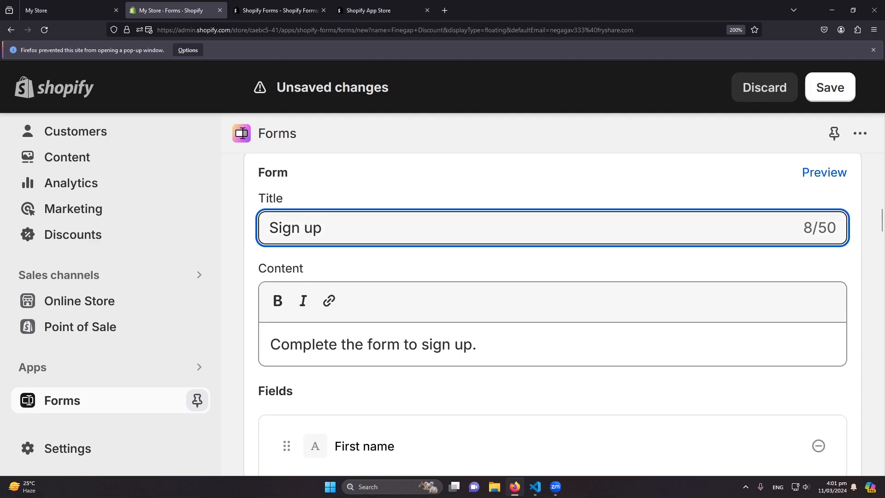
pyautogui.write('To Get 10Percent')
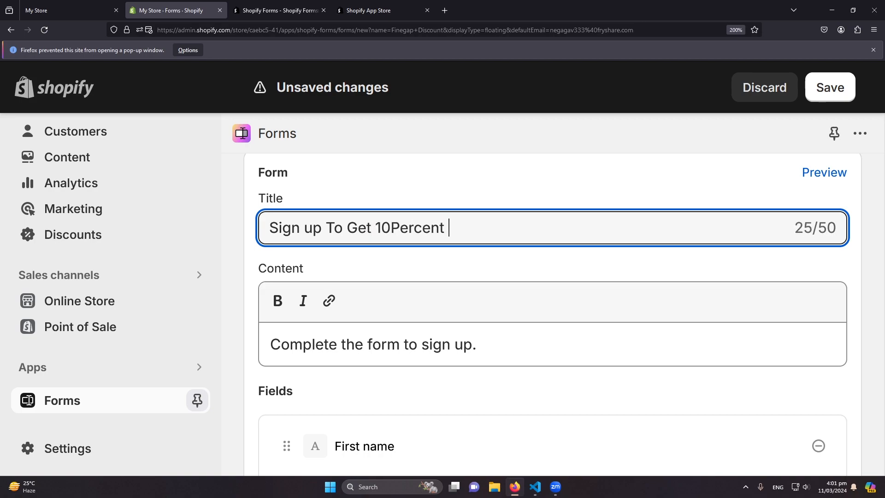
pyautogui.press('Left')
pyautogui.press('Left')
pyautogui.press('Left')
pyautogui.press('Left')
pyautogui.press('Left')
pyautogui.press('Left')
pyautogui.press('Left')
pyautogui.press('Left')
# Review the form's content text, input fields, button label and consent disclaimer
pyautogui.scroll(-3, 377, 244)
pyautogui.scroll(2, 377, 243)
pyautogui.tripleClick(271, 241)
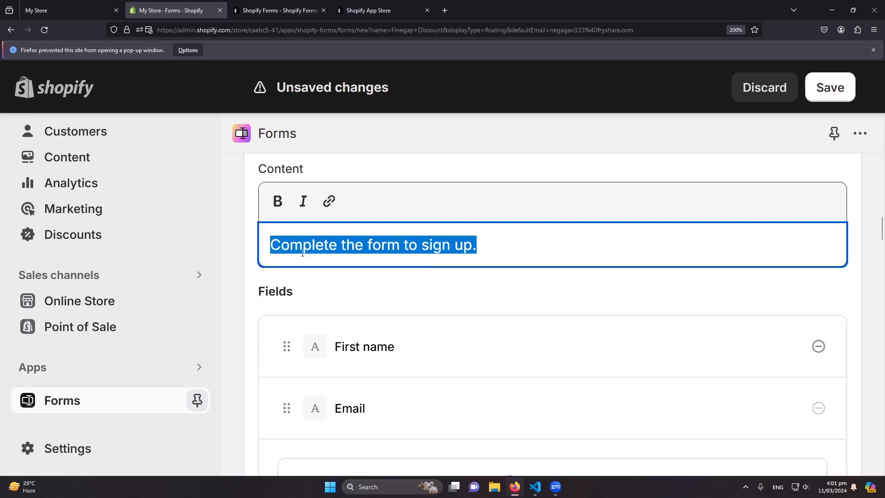
pyautogui.scroll(-3, 304, 255)
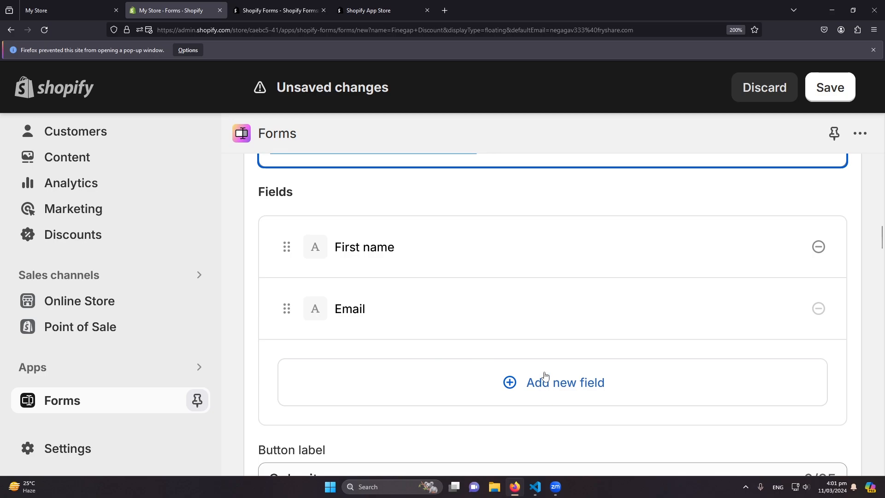
pyautogui.scroll(-4, 543, 380)
pyautogui.press('Tab')
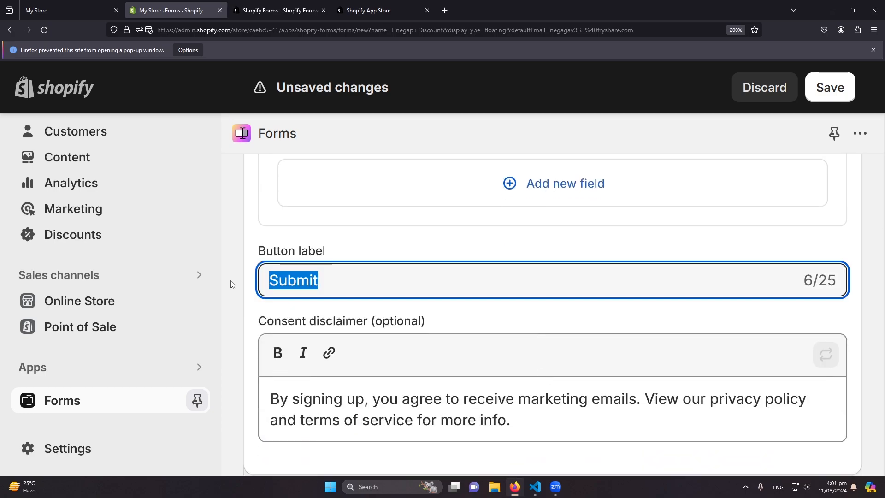
pyautogui.click(327, 293)
pyautogui.scroll(-2, 327, 292)
pyautogui.moveTo(512, 321); pyautogui.dragTo(268, 294)
# Review the success message's discount, title and content, plus the form's styling and image options
pyautogui.scroll(-4, 274, 296)
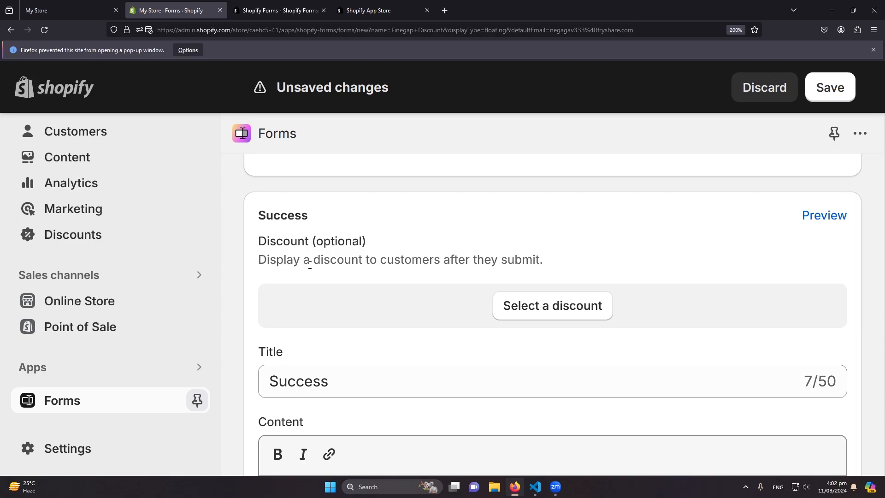
pyautogui.scroll(-2, 461, 203)
pyautogui.scroll(-2, 492, 239)
pyautogui.moveTo(334, 182); pyautogui.dragTo(245, 178)
pyautogui.moveTo(626, 300); pyautogui.dragTo(267, 299)
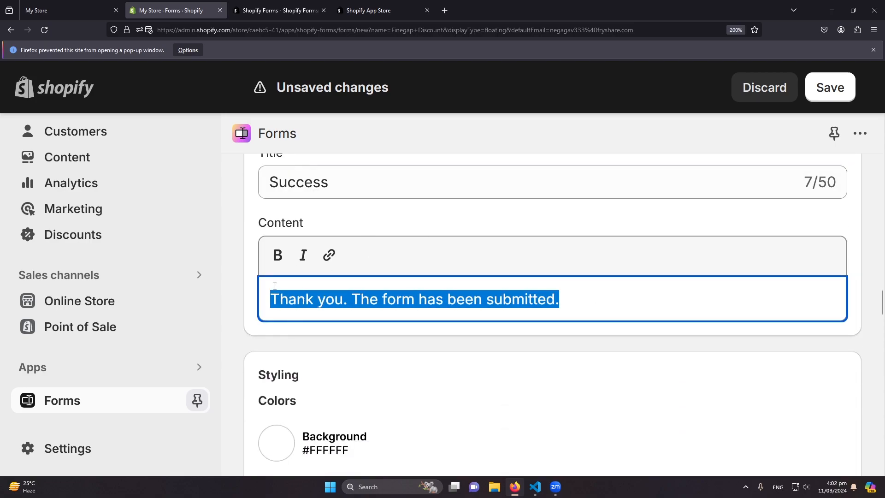
pyautogui.scroll(-6, 277, 240)
pyautogui.scroll(-4, 277, 241)
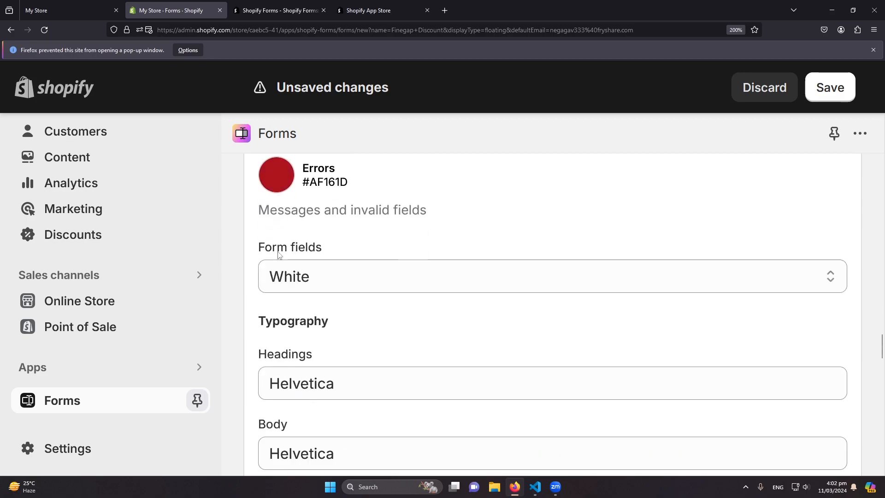
pyautogui.scroll(-10, 278, 255)
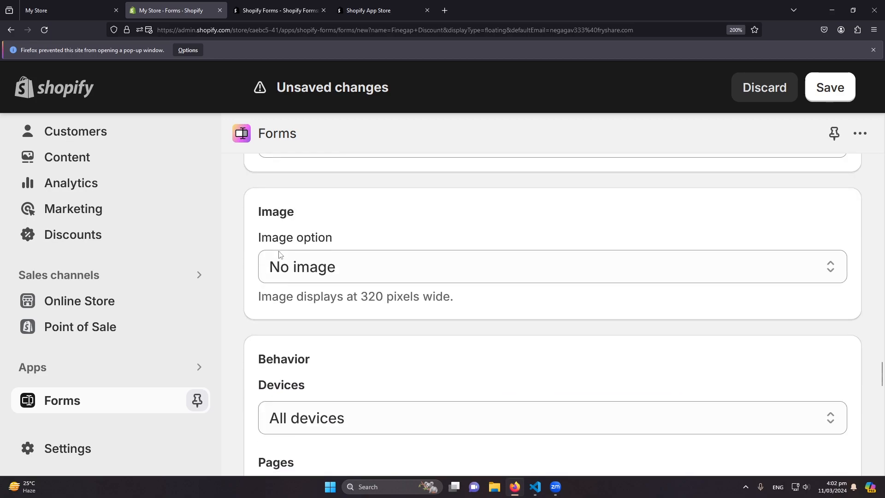
# Examine the form's behavior settings: the device choices, page visibility, page-view trigger options and waiting time
pyautogui.moveTo(304, 186); pyautogui.dragTo(258, 180)
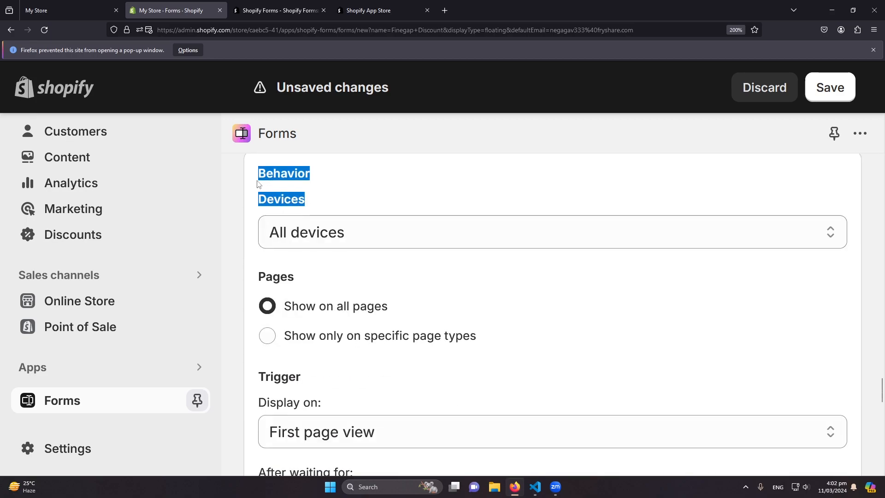
pyautogui.click(283, 233)
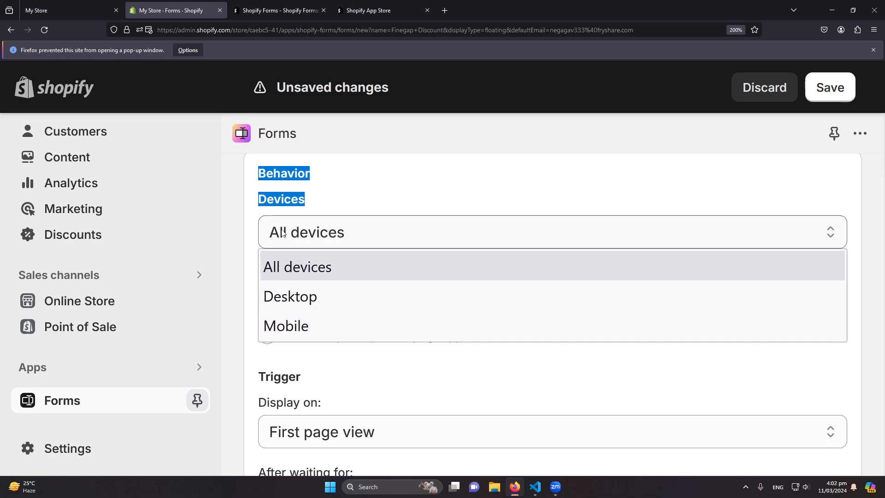
pyautogui.click(287, 248)
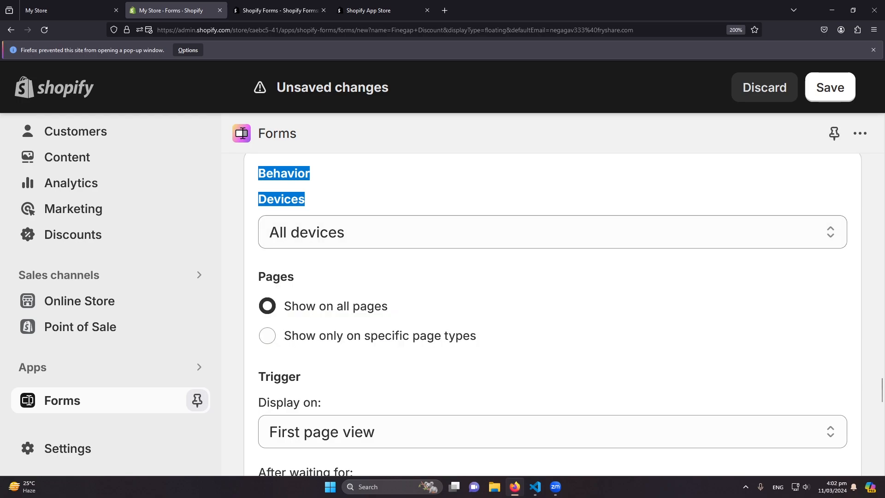
pyautogui.scroll(-2, 307, 233)
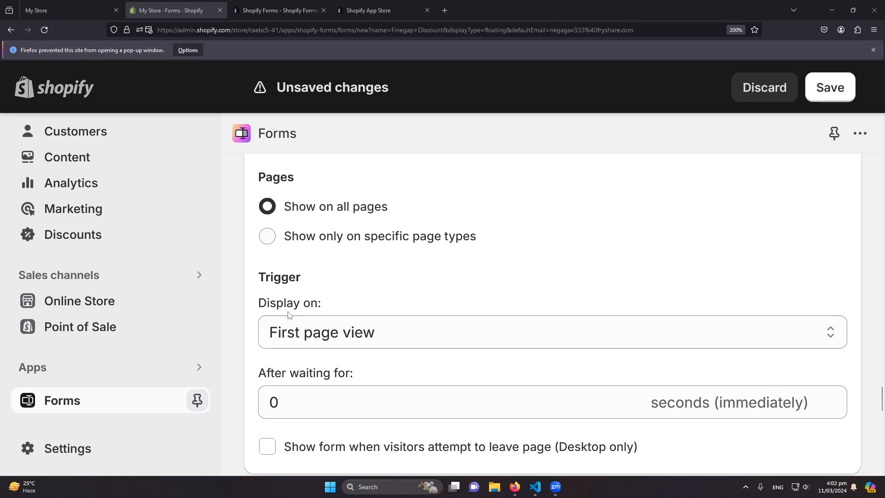
pyautogui.click(323, 333)
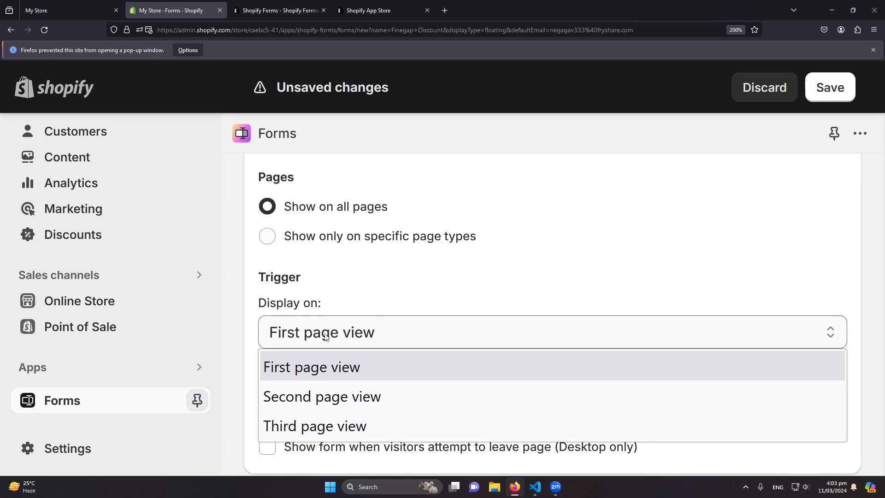
pyautogui.scroll(-4, 327, 334)
pyautogui.scroll(2, 327, 323)
pyautogui.click(289, 308)
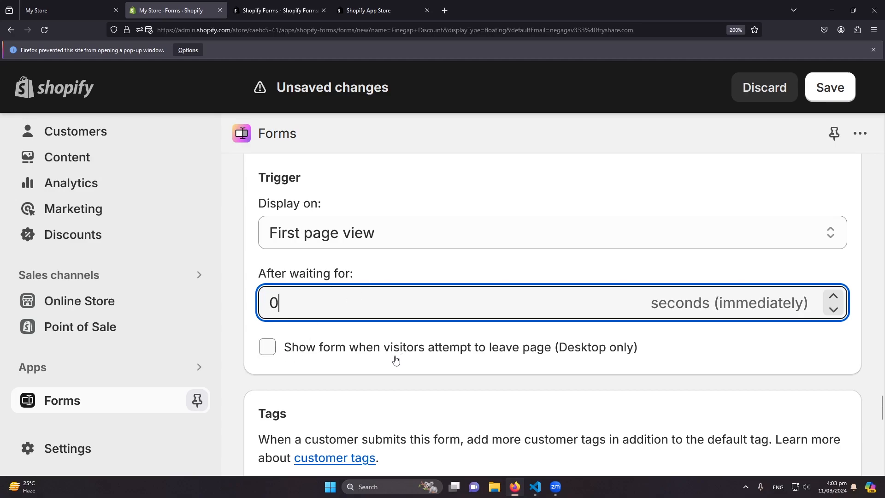
# Check the email notification recipient and turn on an email for each submission to this form
pyautogui.scroll(-5, 395, 359)
pyautogui.moveTo(389, 276); pyautogui.dragTo(251, 271)
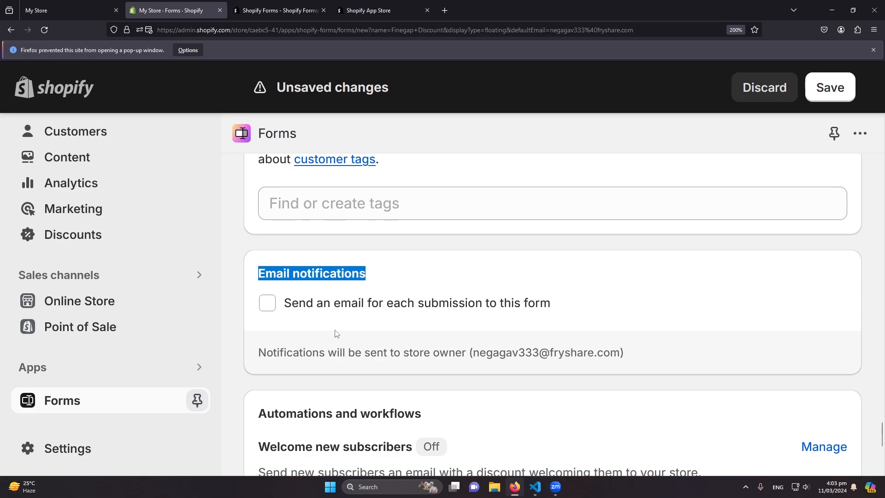
pyautogui.moveTo(625, 353); pyautogui.dragTo(265, 354)
pyautogui.click(264, 354)
pyautogui.moveTo(474, 355); pyautogui.dragTo(617, 347)
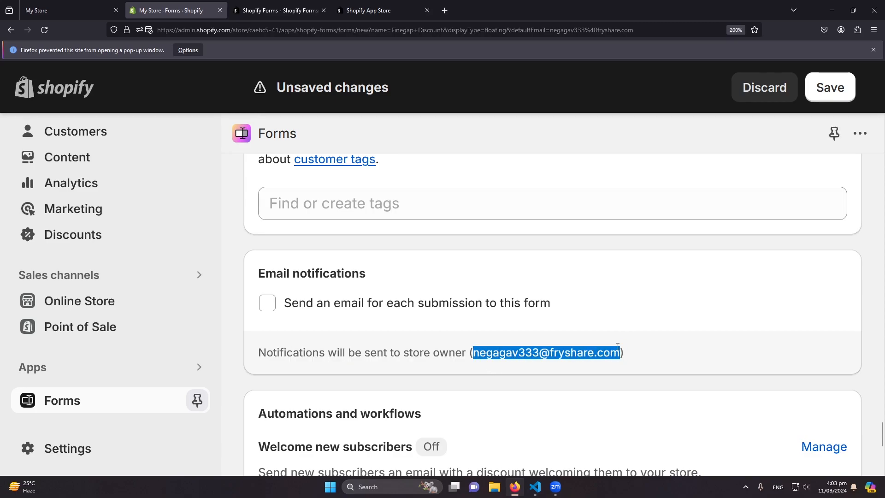
pyautogui.click(611, 348)
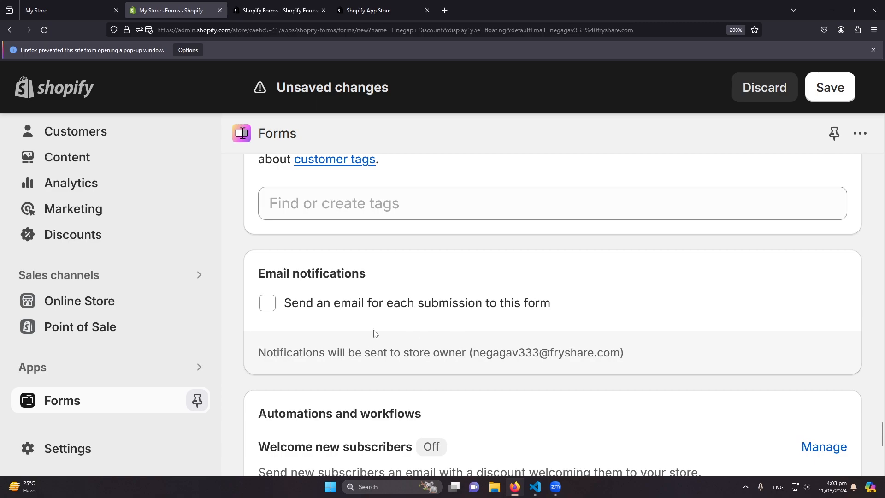
pyautogui.click(264, 303)
# Try to open the management page of the Welcome new subscribers automation and check the success message preview
pyautogui.scroll(-4, 285, 352)
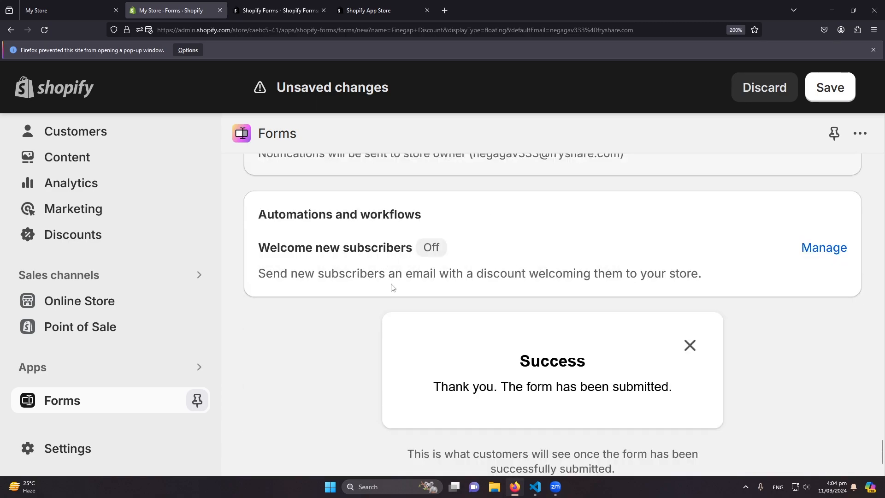
pyautogui.click(810, 248)
pyautogui.scroll(-2, 379, 229)
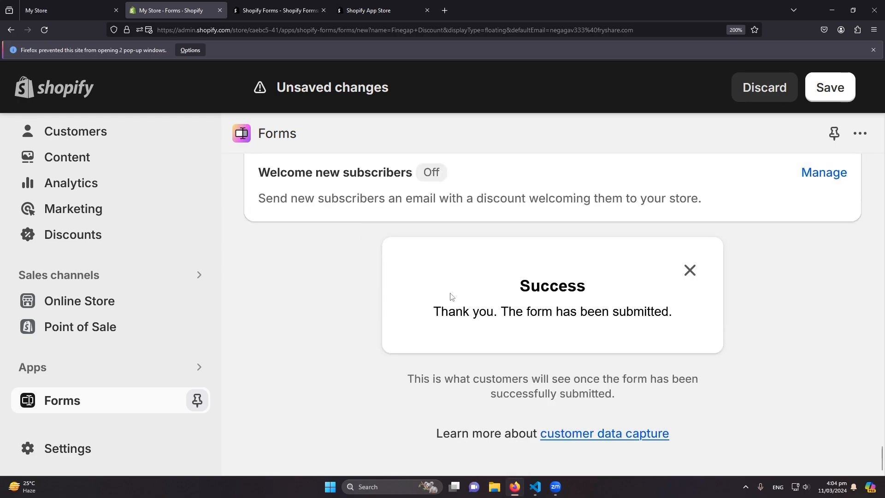
# Check the success message preview and save the new Finegap Discount form
pyautogui.moveTo(436, 311); pyautogui.dragTo(510, 274)
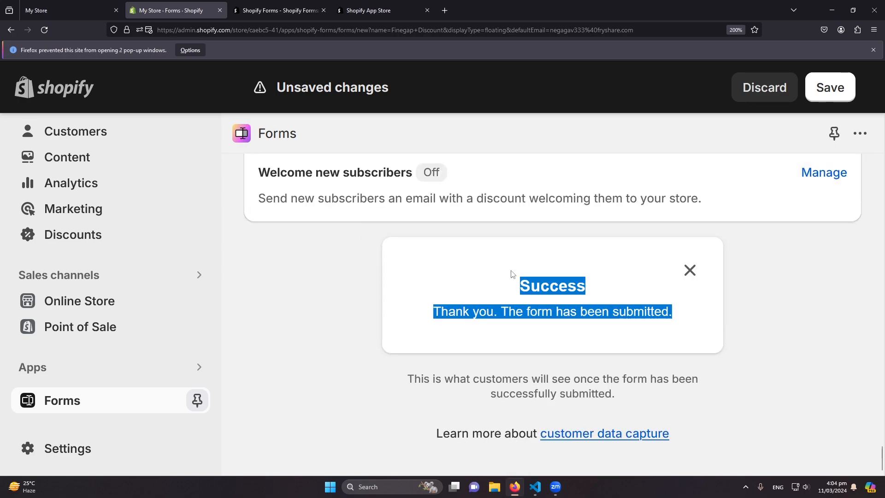
pyautogui.click(507, 275)
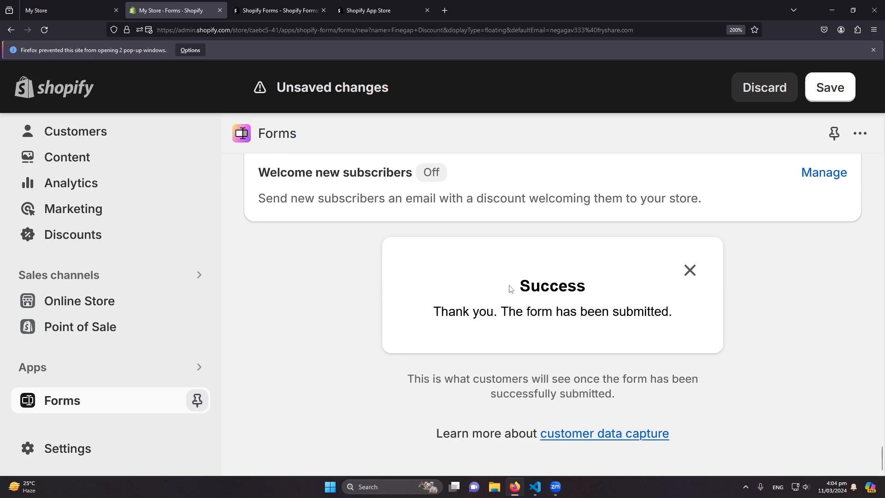
pyautogui.click(819, 87)
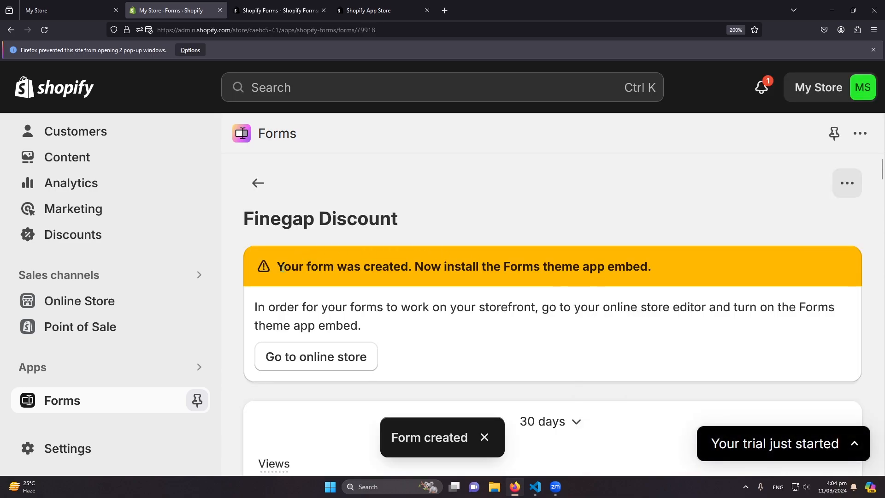
# Open the online store editor from the form's setup notice, turn on the Forms app embed for the Dawn theme and save
pyautogui.moveTo(280, 267); pyautogui.dragTo(695, 284)
pyautogui.click(761, 283)
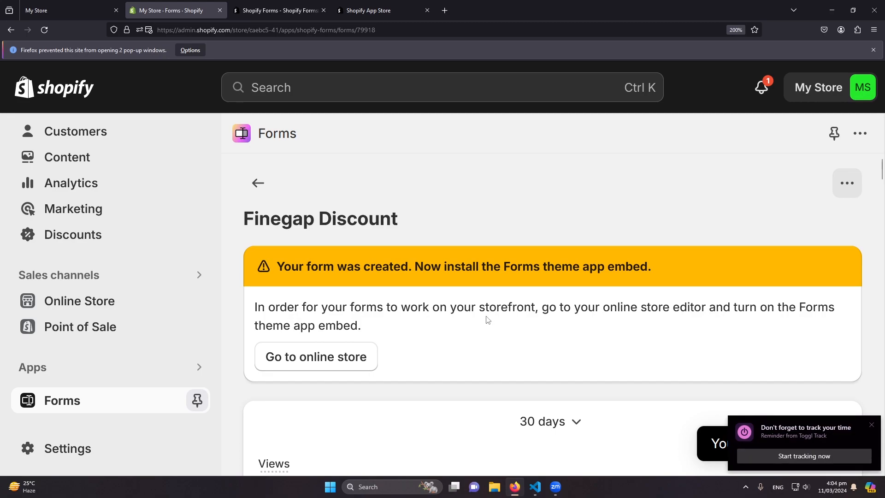
pyautogui.click(309, 367)
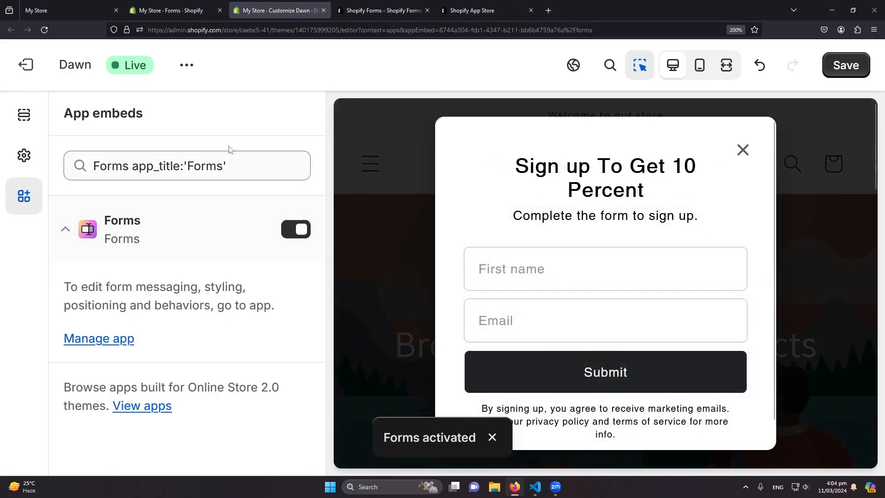
pyautogui.click(292, 233)
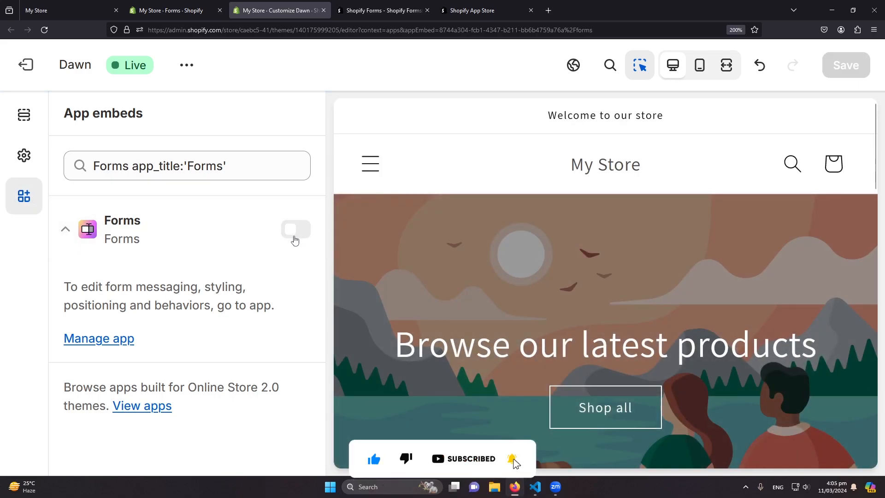
pyautogui.click(295, 237)
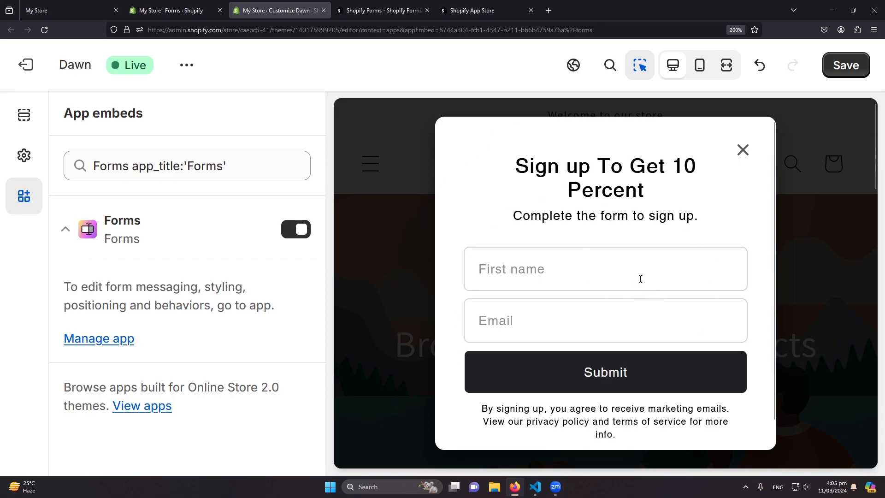
pyautogui.click(845, 67)
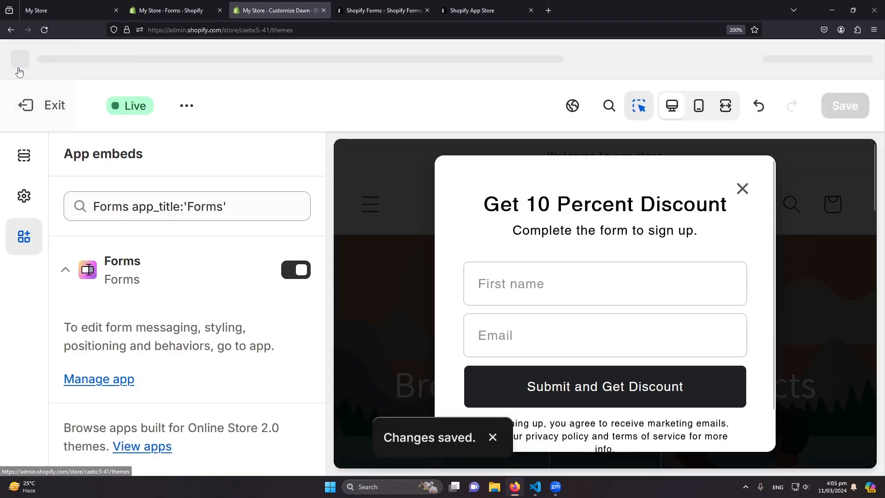
# Exit the theme editor and return to the store's Themes page
pyautogui.click(26, 64)
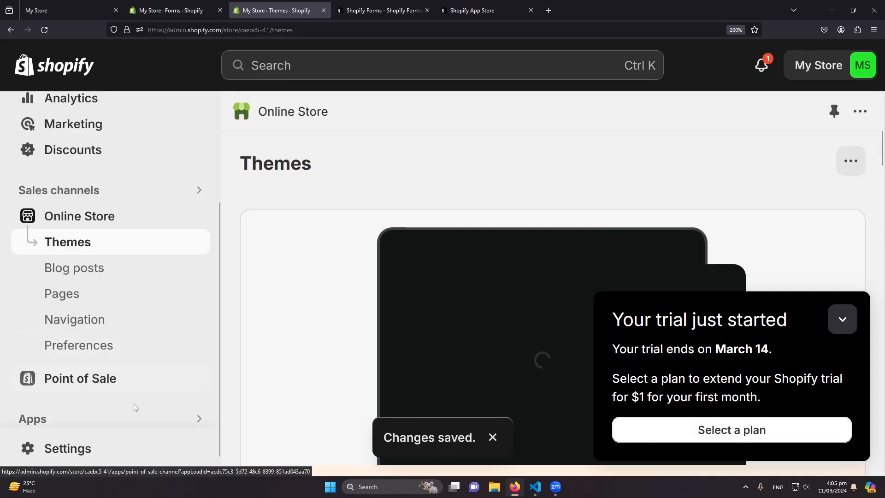
pyautogui.click(198, 190)
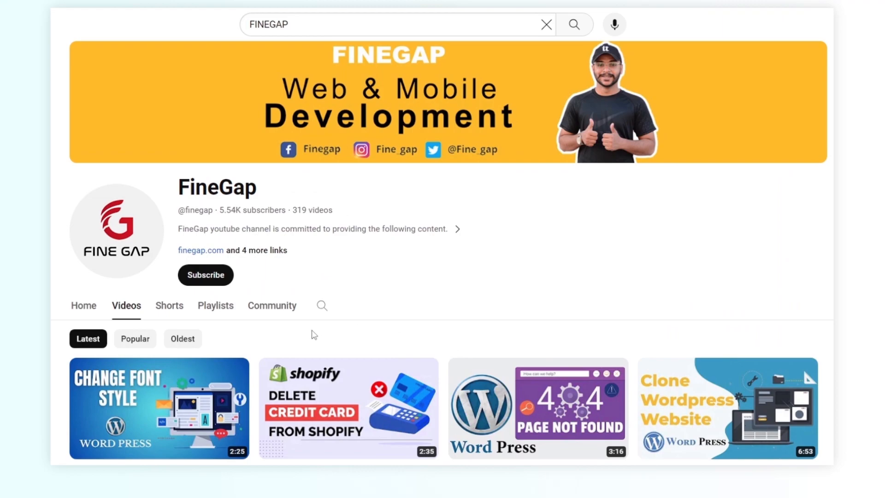
pyautogui.click(218, 280)
pyautogui.click(218, 279)
pyautogui.click(218, 280)
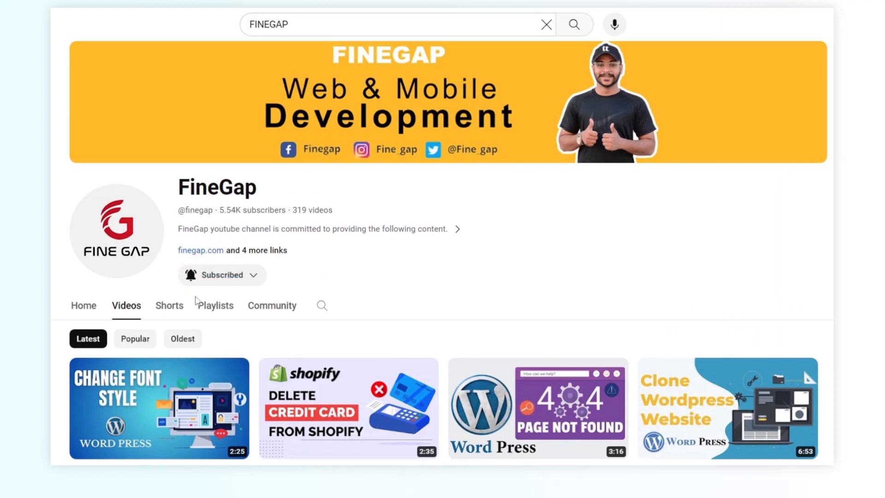